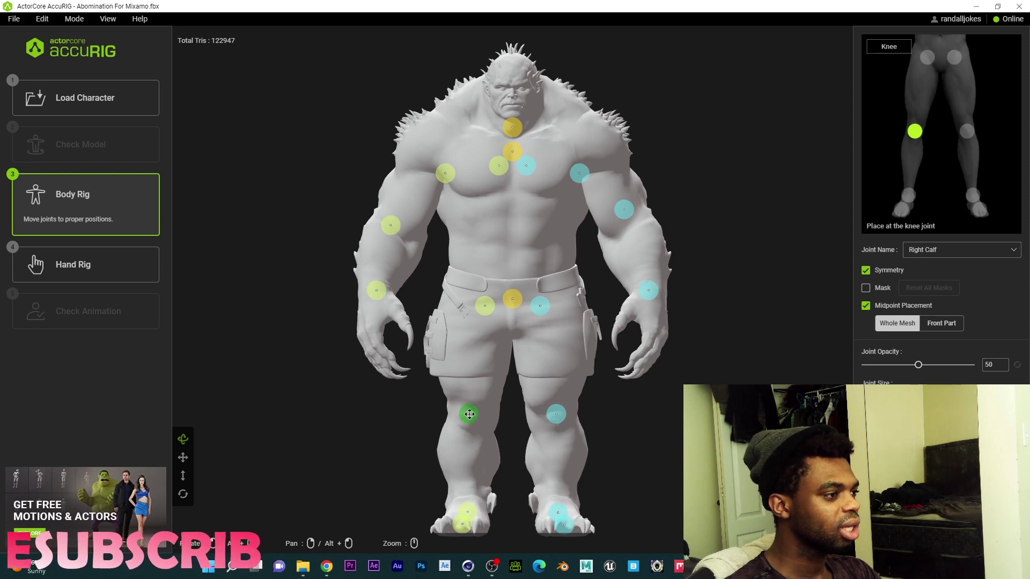
# Step: Orbit around the monster to check the shoulder, neck and head joint placement
pyautogui.moveTo(608, 469)
pyautogui.mouseDown(button='right')
pyautogui.moveTo(526, 493)
pyautogui.moveTo(543, 505)
pyautogui.moveTo(616, 494)
pyautogui.moveTo(669, 503)
pyautogui.moveTo(588, 470)
pyautogui.moveTo(558, 474)
pyautogui.moveTo(617, 462)
pyautogui.moveTo(610, 478)
pyautogui.moveTo(600, 466)
pyautogui.mouseUp(button='right')
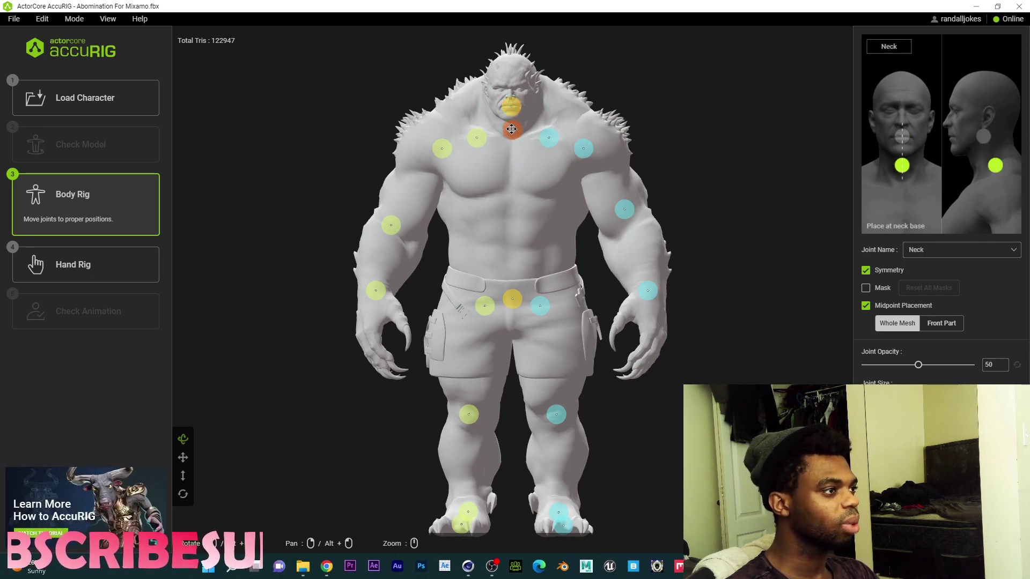
# Step: Move the neck joint forward and down so it sits centred at the throat, below the head joint
pyautogui.moveTo(538, 176); pyautogui.dragTo(417, 198)
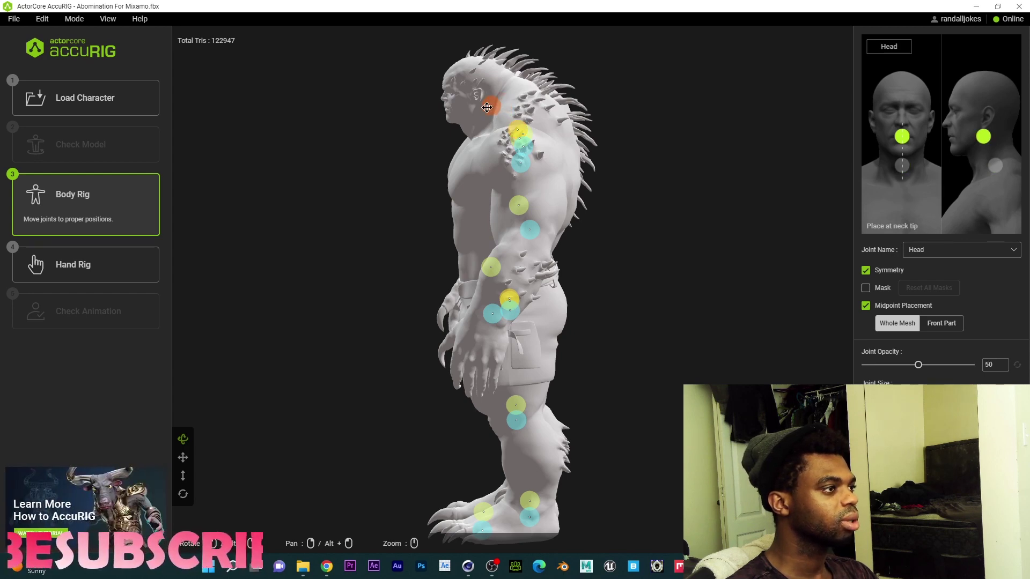
pyautogui.moveTo(498, 118); pyautogui.dragTo(585, 132)
pyautogui.click(511, 127)
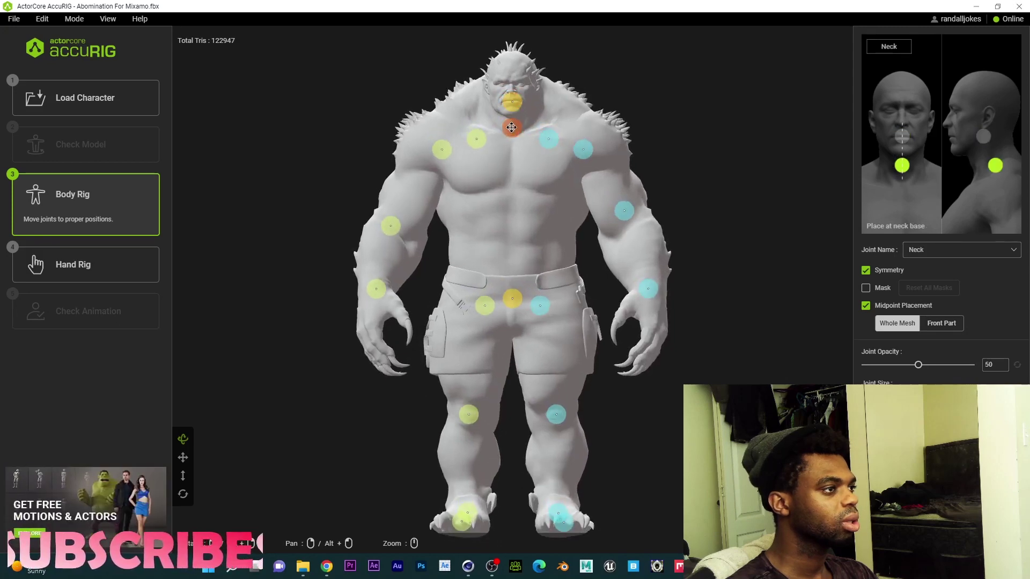
pyautogui.moveTo(534, 184); pyautogui.dragTo(414, 188)
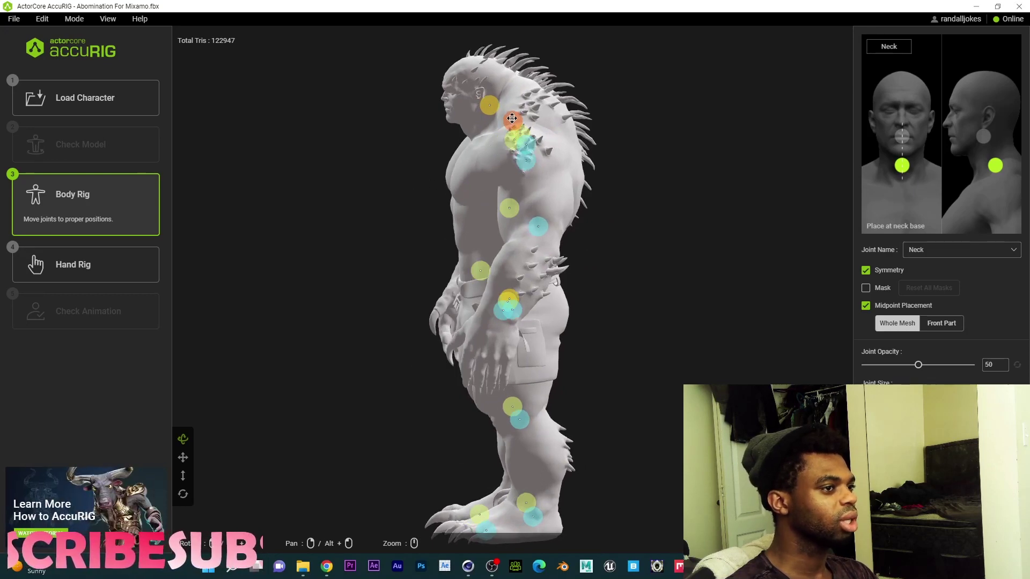
pyautogui.moveTo(512, 113); pyautogui.dragTo(493, 122)
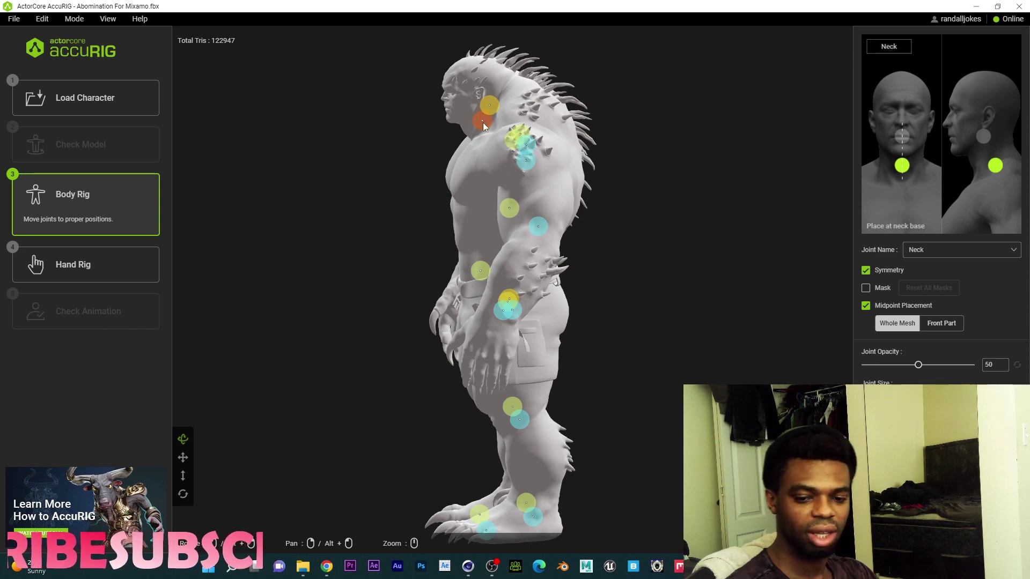
pyautogui.moveTo(479, 236); pyautogui.dragTo(554, 208)
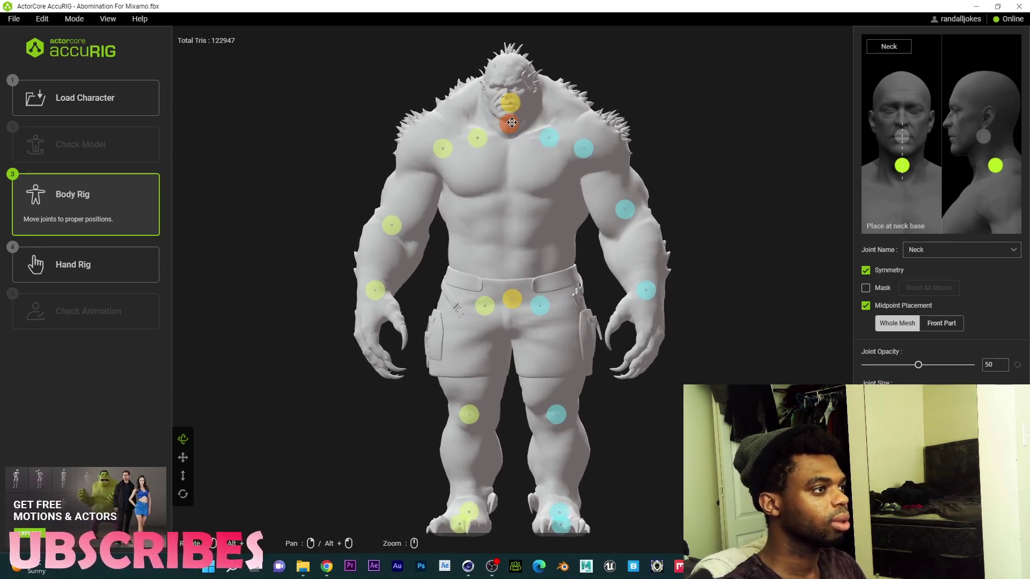
pyautogui.moveTo(530, 211); pyautogui.dragTo(542, 228)
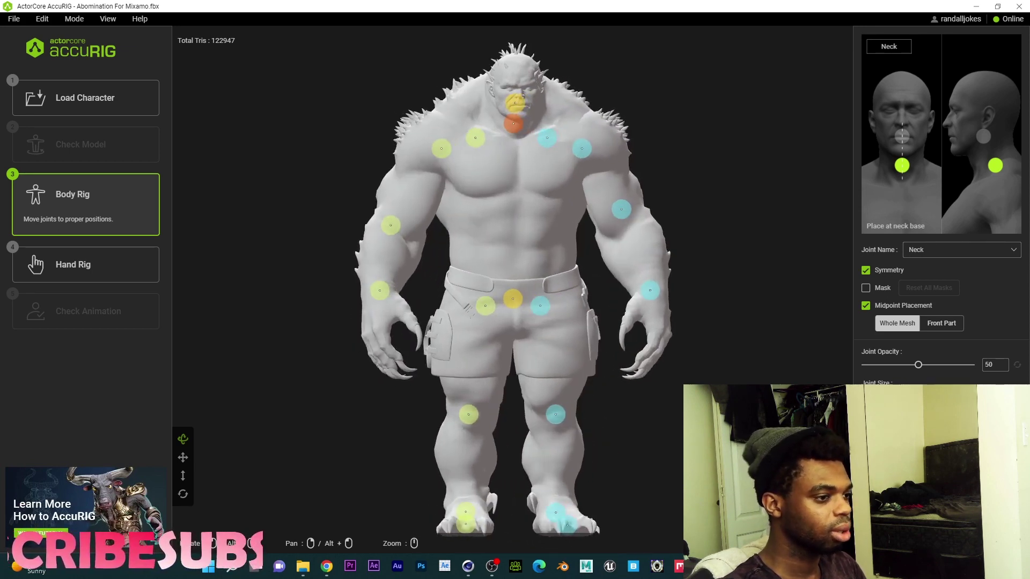
# Step: Move on to Hand Rig and inspect the right hand's Thumb Finger 3 joint from front and side
pyautogui.click(675, 373)
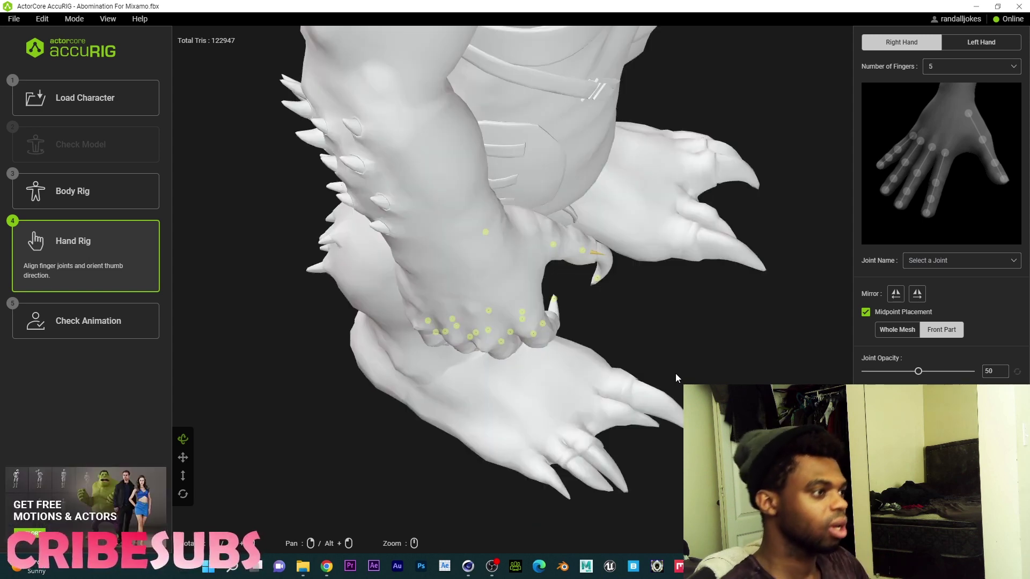
pyautogui.moveTo(533, 296); pyautogui.dragTo(558, 237)
pyautogui.click(584, 252)
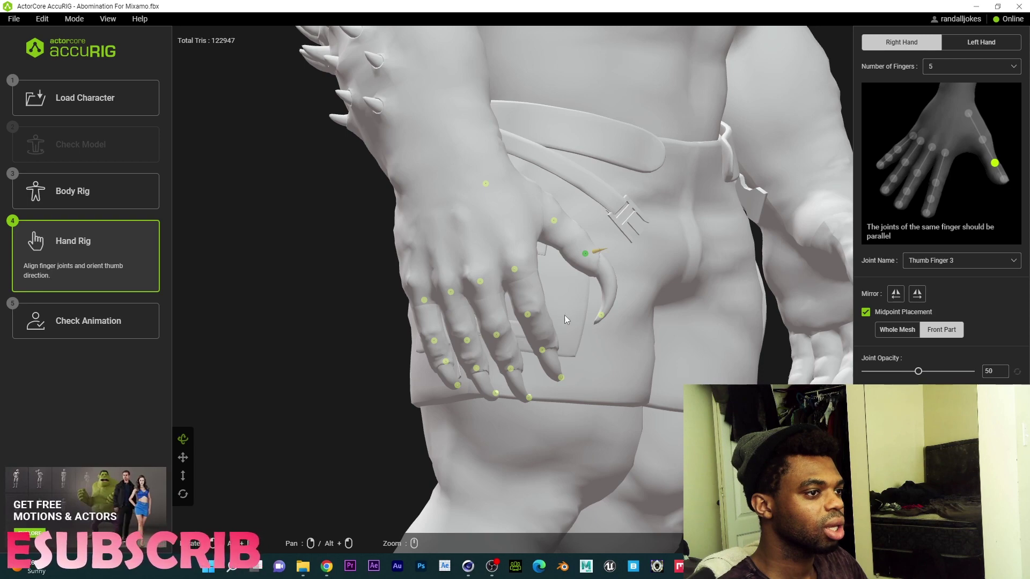
pyautogui.moveTo(647, 370)
pyautogui.mouseDown()
pyautogui.moveTo(699, 349)
pyautogui.moveTo(506, 381)
pyautogui.moveTo(630, 371)
pyautogui.mouseUp()
# Step: Inspect the left hand's finger joints, then finish the auto-rig with Check Animation
pyautogui.click(981, 41)
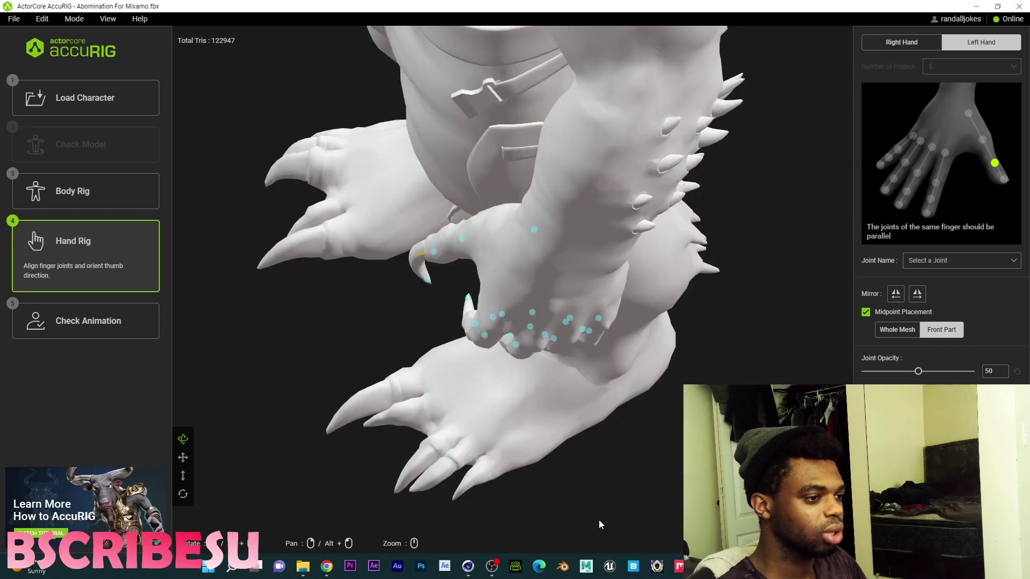
pyautogui.moveTo(588, 399); pyautogui.dragTo(619, 305)
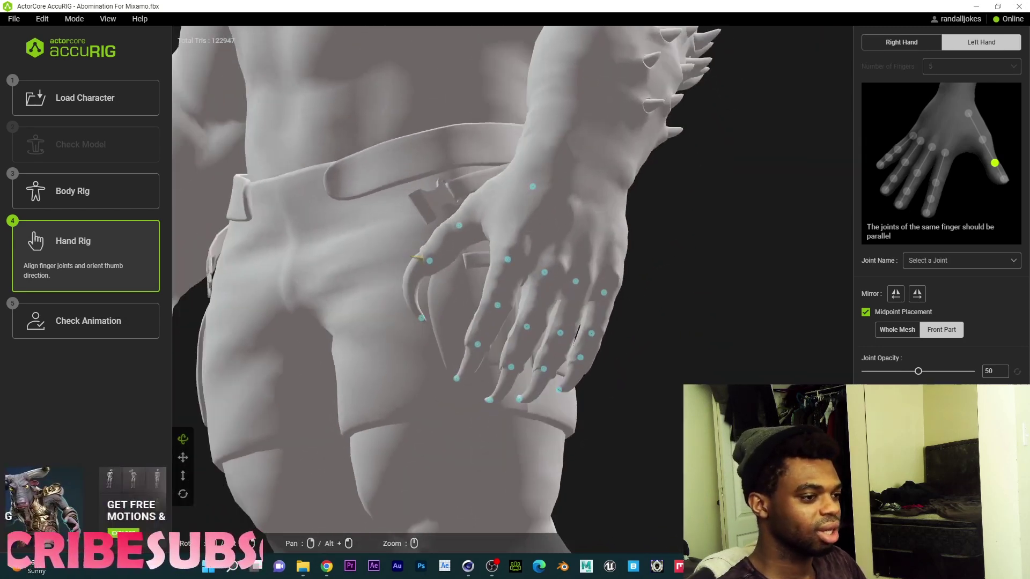
pyautogui.click(668, 450)
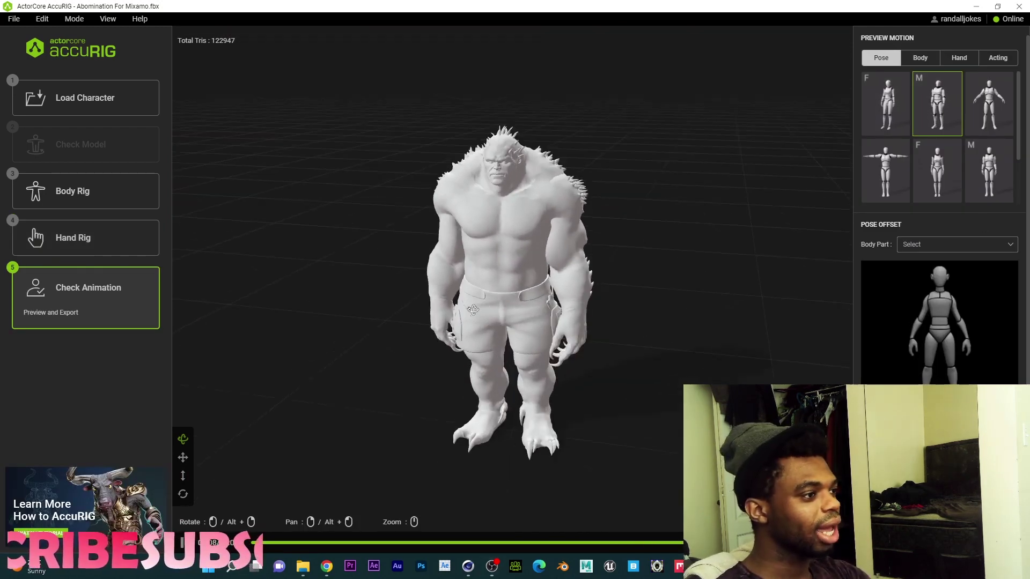
# Step: Play the first Body preview motion on the rigged Abomination and watch it from the side
pyautogui.moveTo(524, 294); pyautogui.dragTo(352, 308)
pyautogui.moveTo(643, 235); pyautogui.dragTo(740, 343)
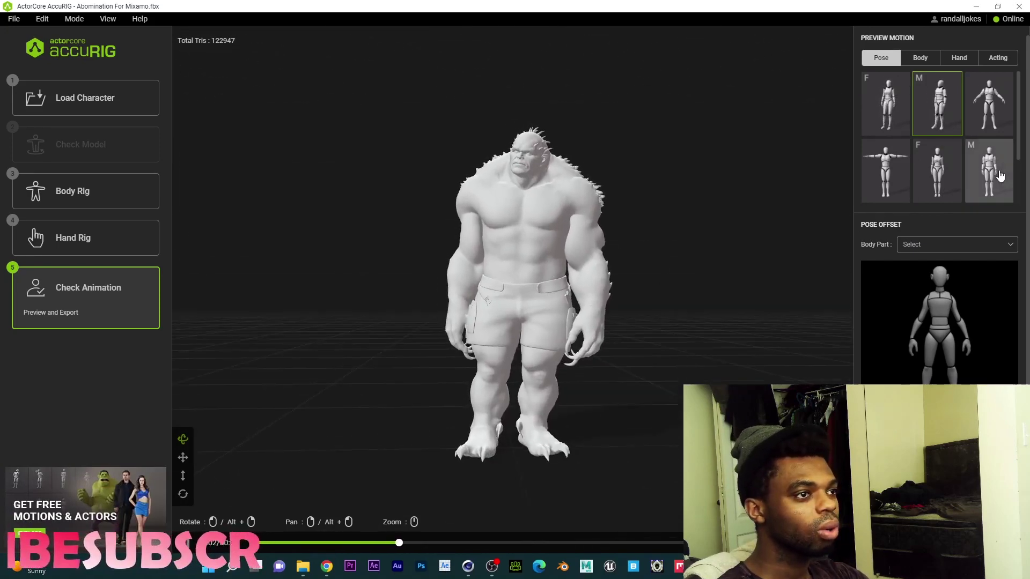
pyautogui.scroll(-3, 1020, 124)
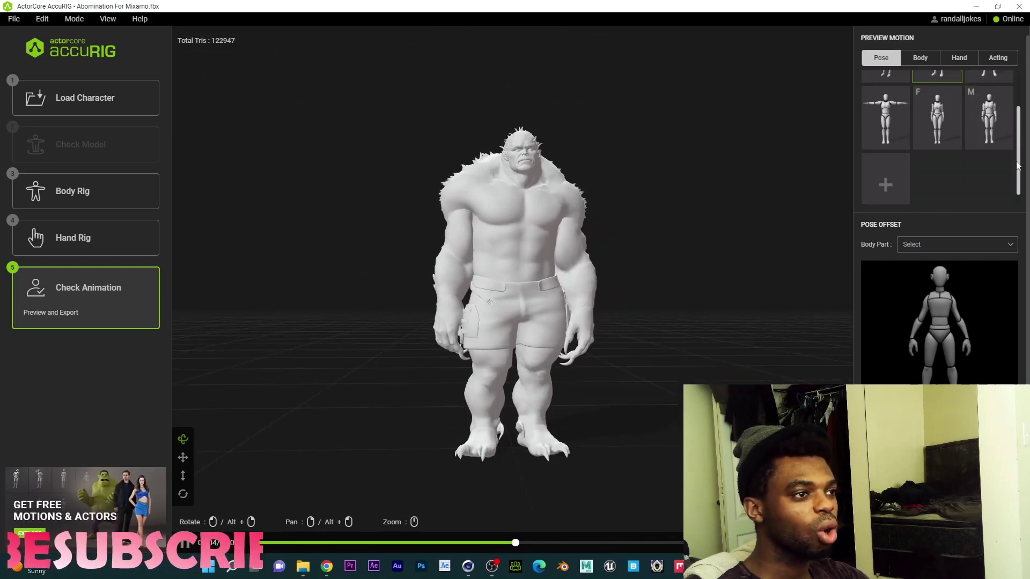
pyautogui.click(921, 57)
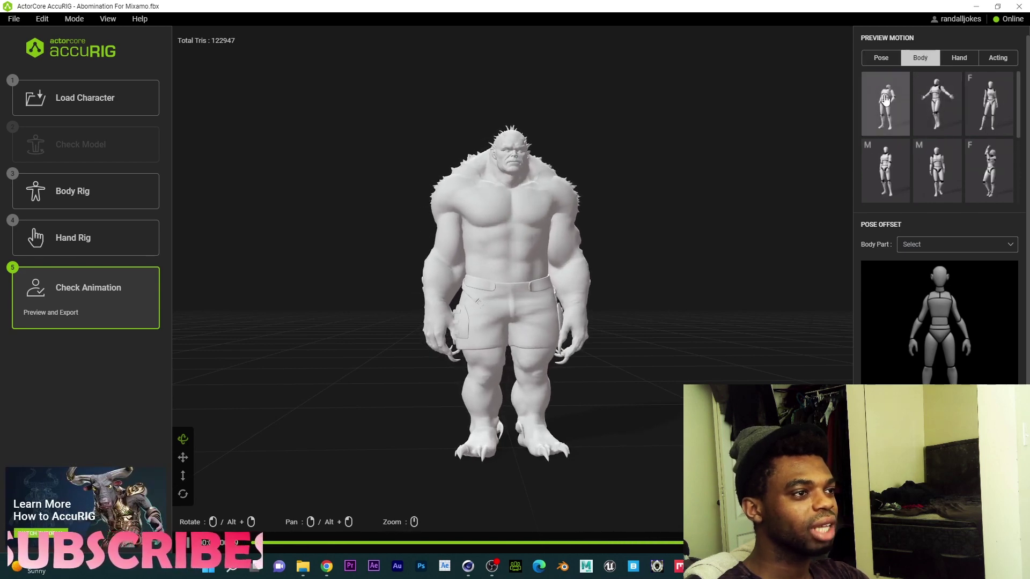
pyautogui.click(878, 134)
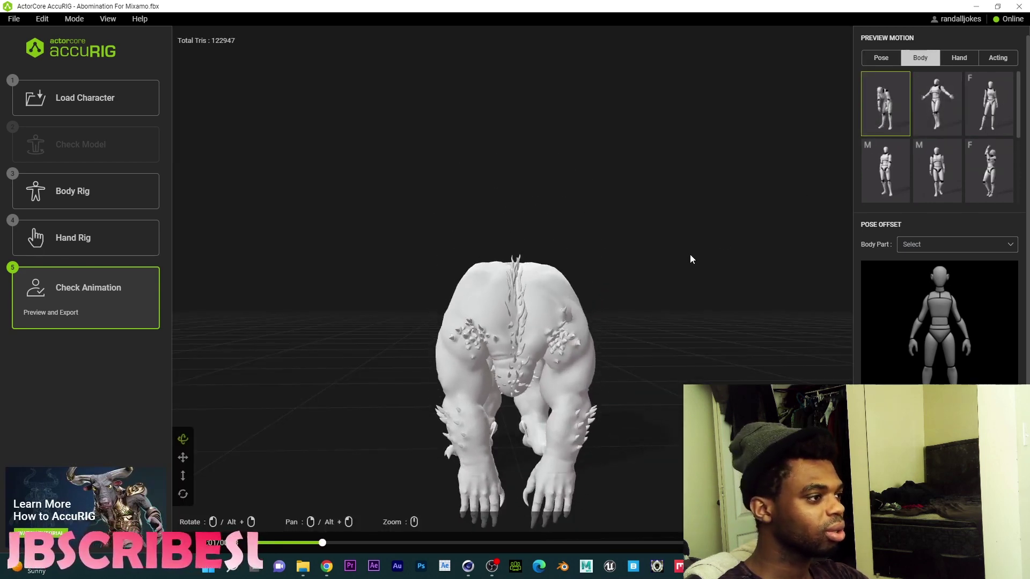
pyautogui.moveTo(685, 264); pyautogui.dragTo(591, 331)
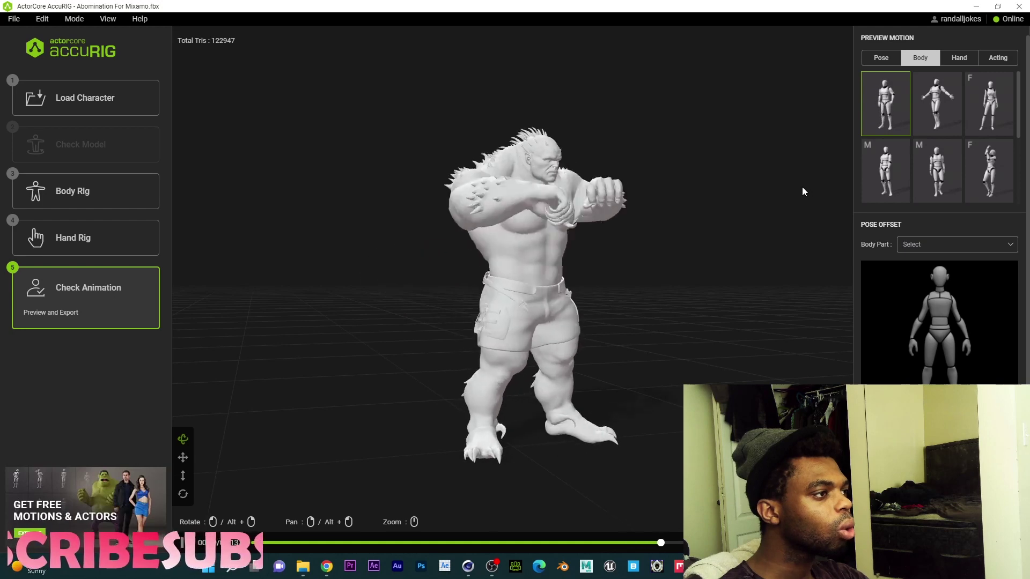
# Step: Preview the first Hand gesture, then Acting motions two, three and five, ending on the fifth
pyautogui.click(959, 58)
pyautogui.click(886, 103)
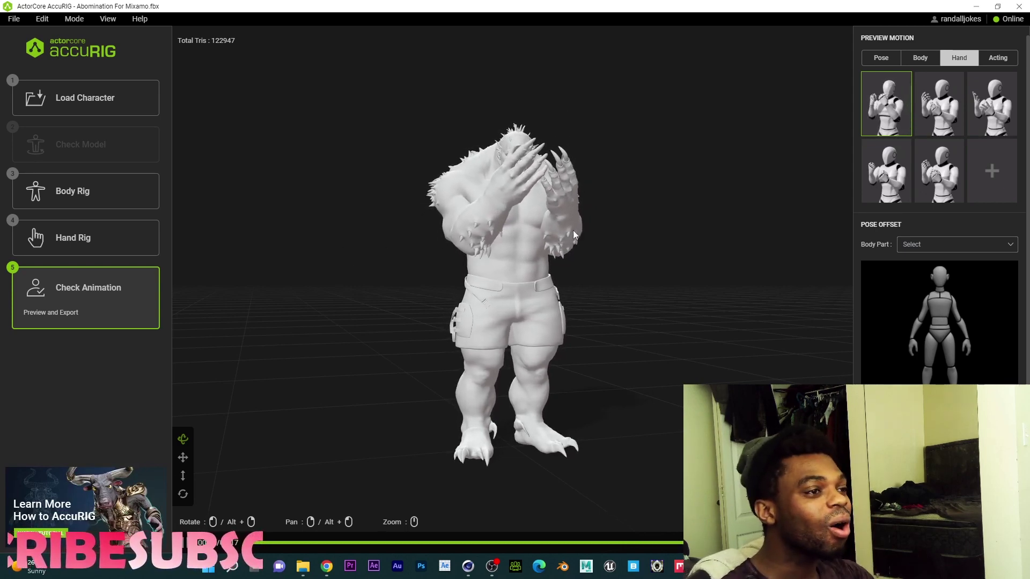
pyautogui.click(998, 58)
pyautogui.click(994, 107)
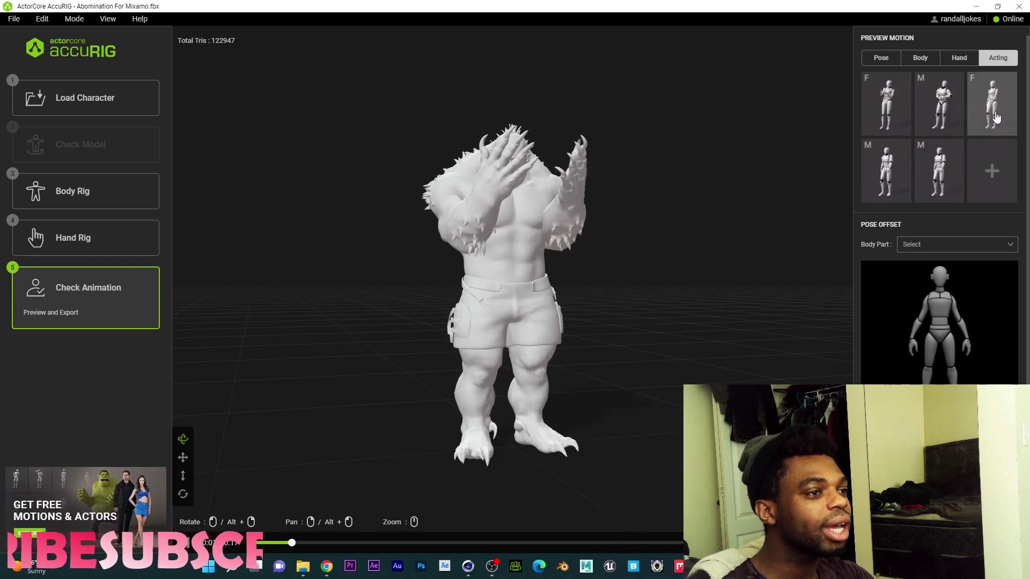
pyautogui.click(939, 99)
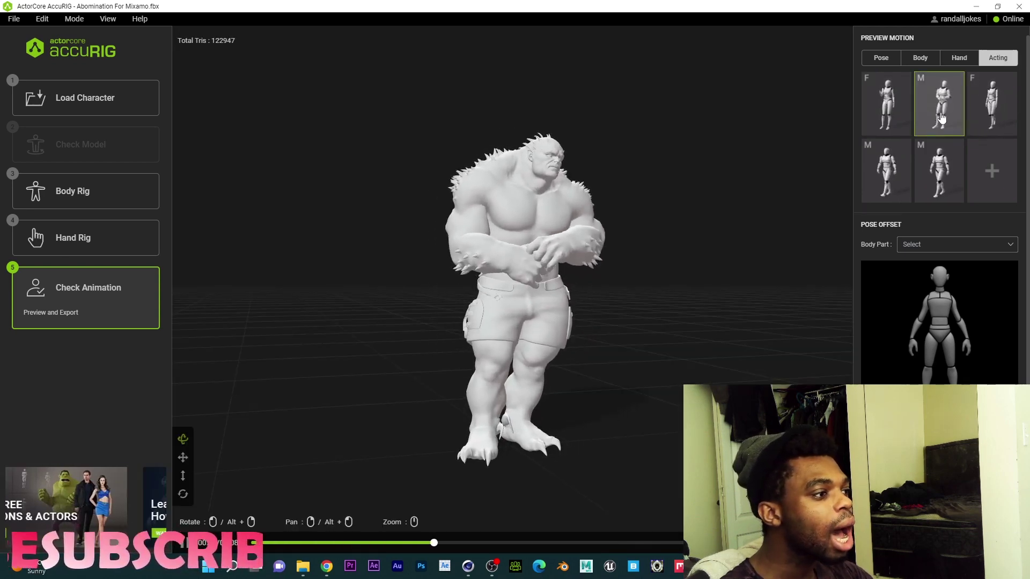
pyautogui.click(989, 108)
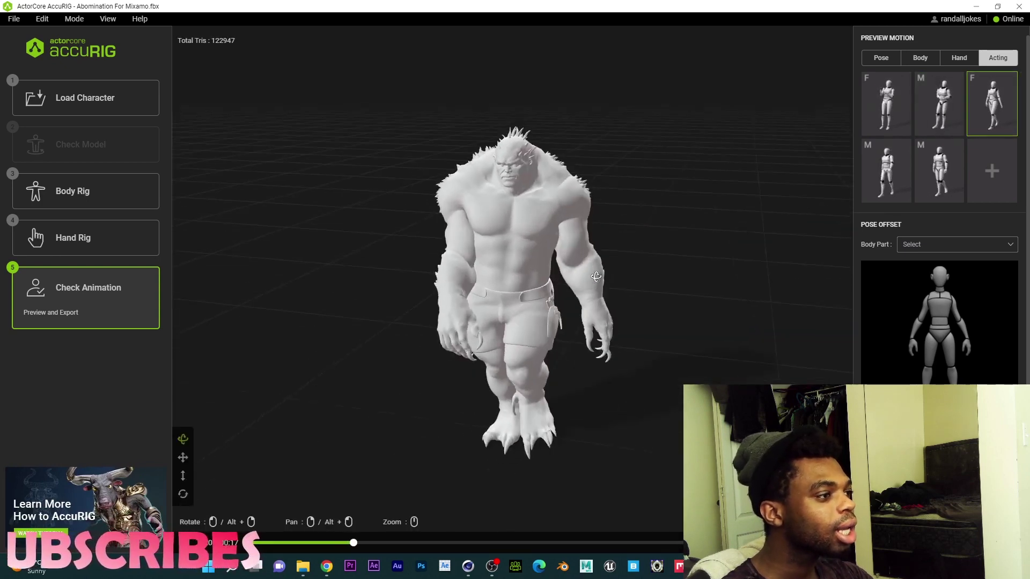
pyautogui.click(926, 175)
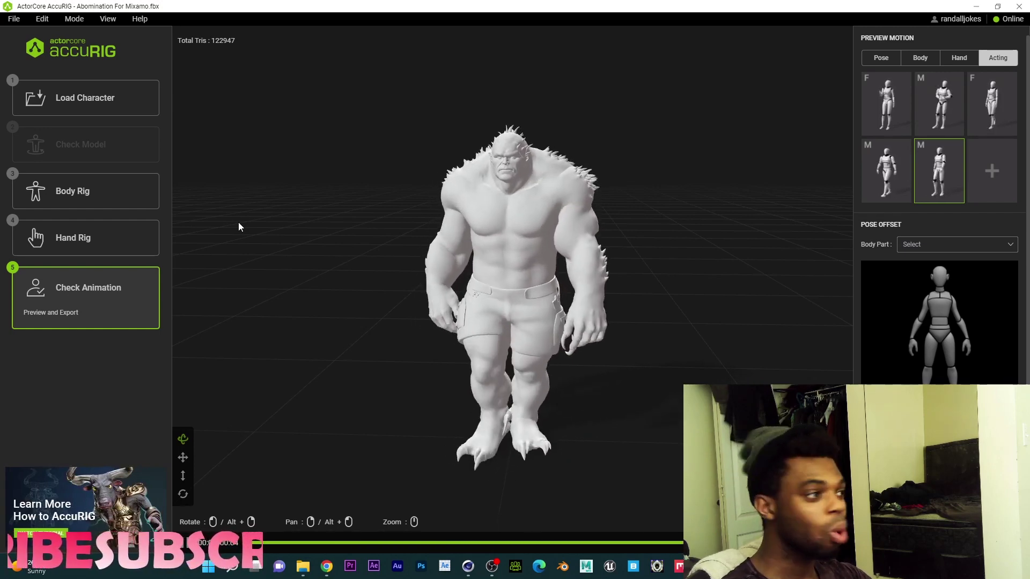
pyautogui.moveTo(519, 292); pyautogui.dragTo(523, 248)
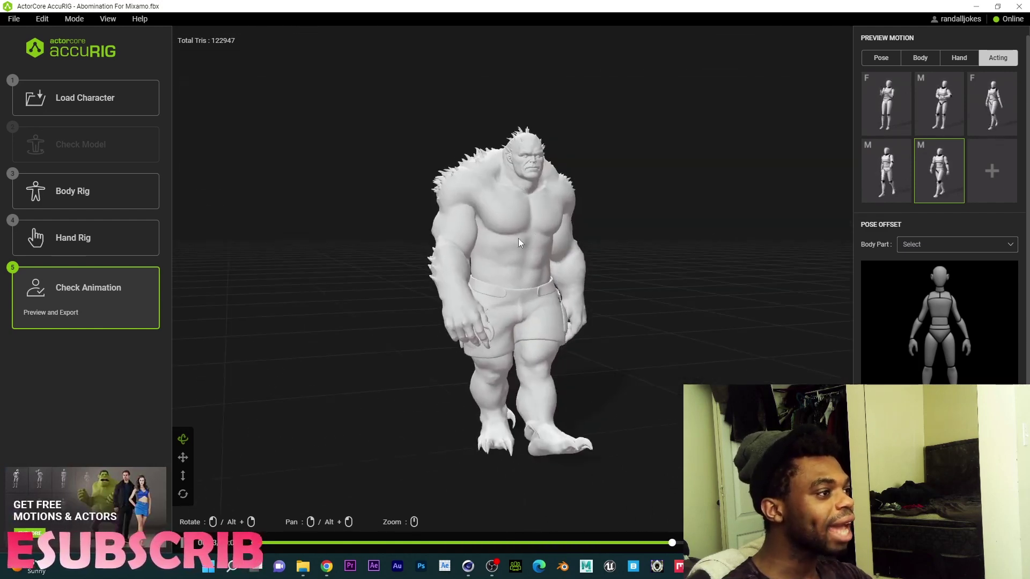
# Step: Start an FBX export and pick the target application from the Target Application list
pyautogui.click(938, 561)
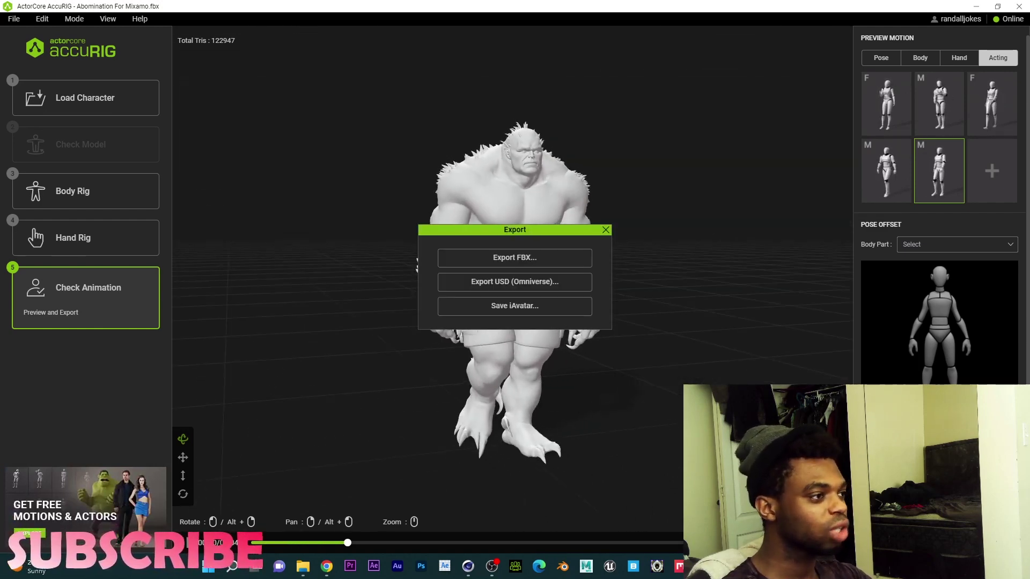
pyautogui.click(521, 258)
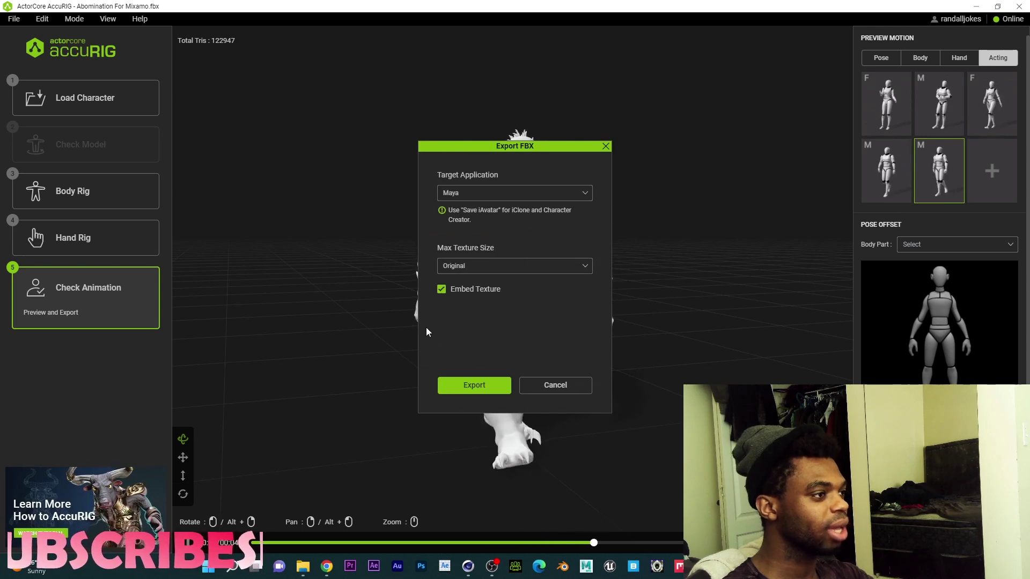
pyautogui.click(512, 194)
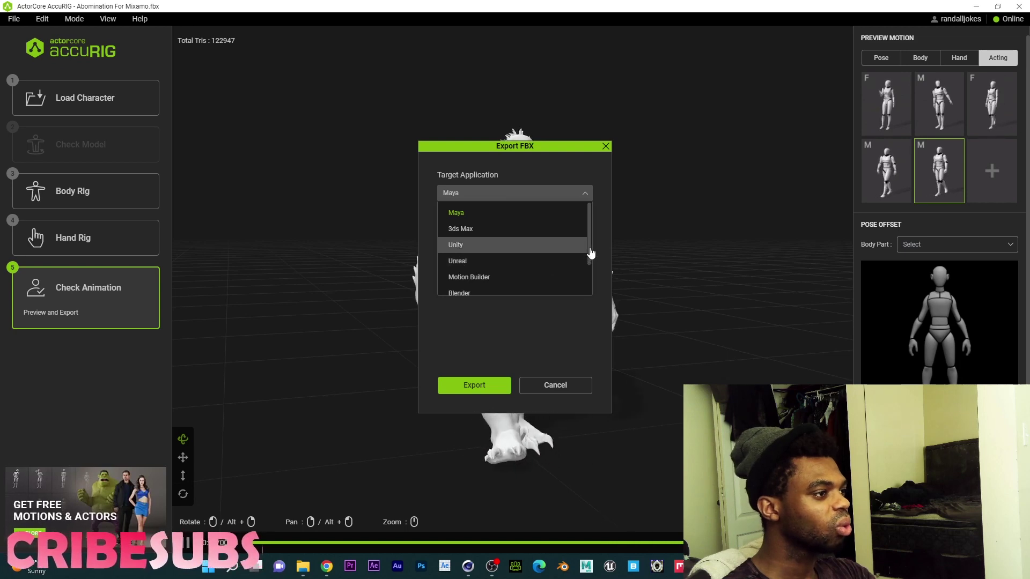
pyautogui.moveTo(590, 252); pyautogui.dragTo(591, 286)
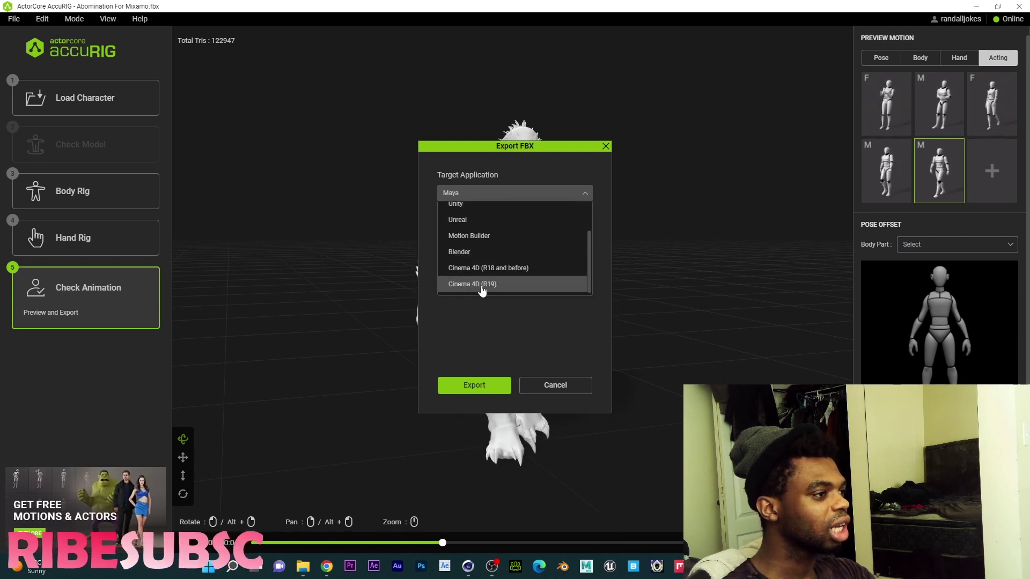
pyautogui.click(588, 273)
pyautogui.click(489, 200)
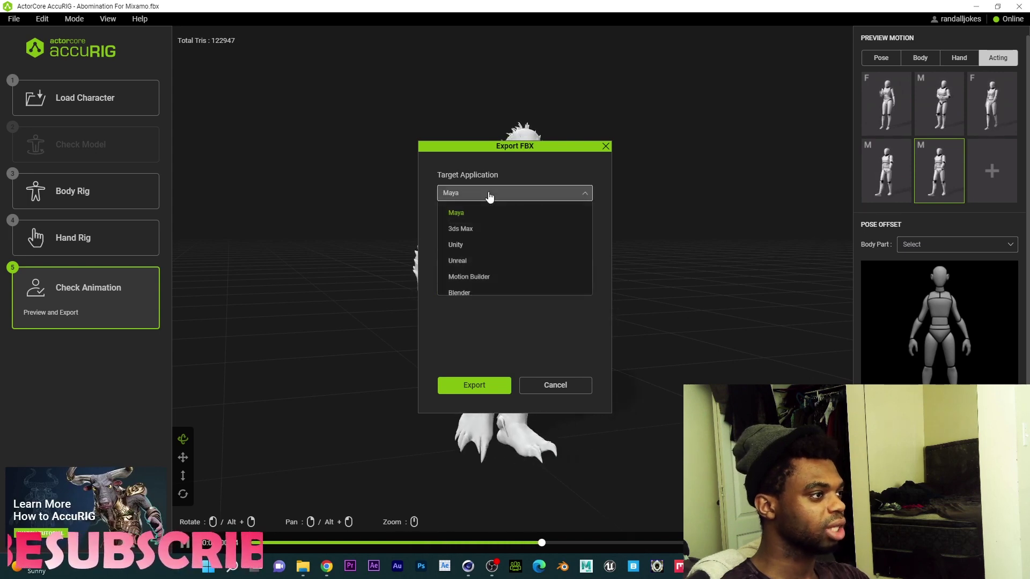